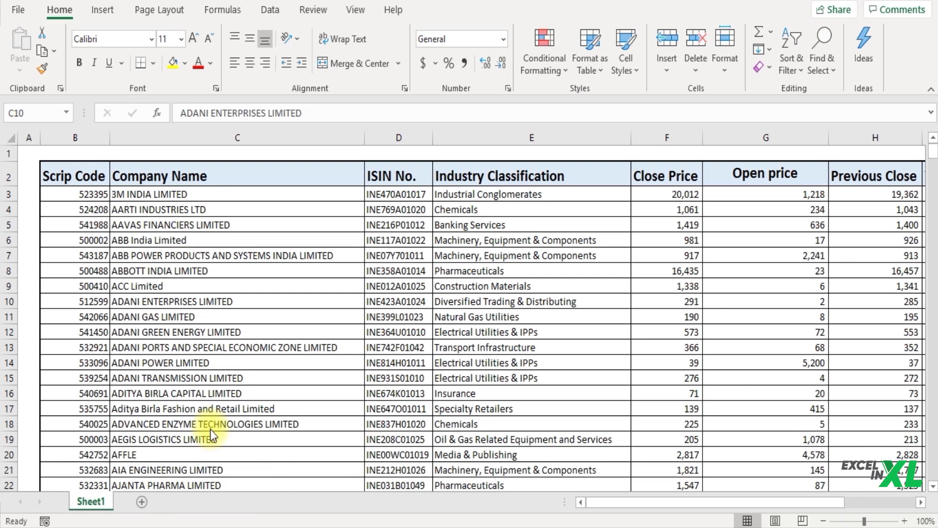
# Step: Add three blank worksheets with the New sheet button, Home > Insert Sheet, and Shift+F11
pyautogui.click(142, 502)
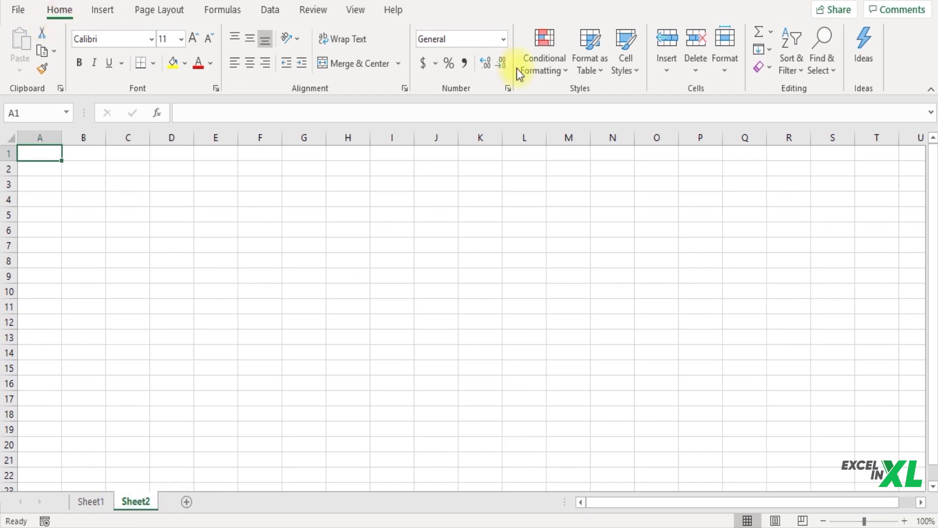
pyautogui.click(670, 70)
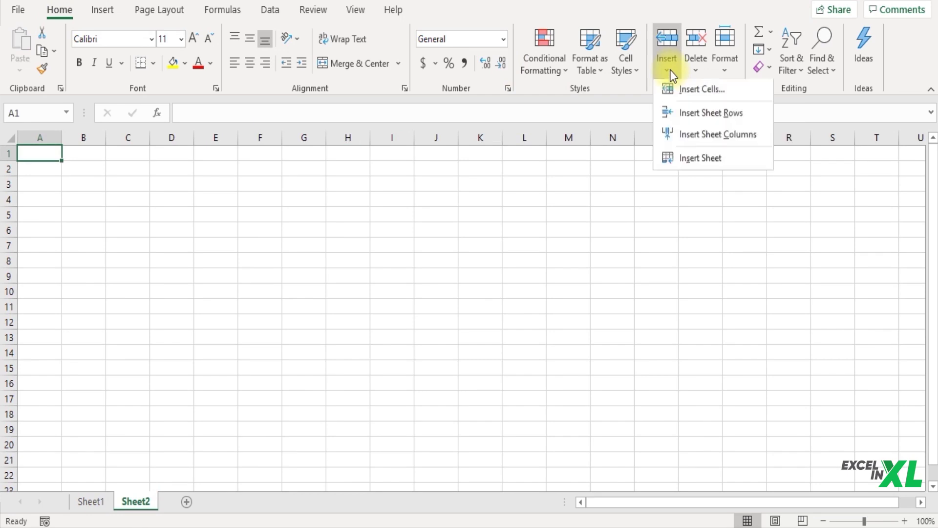
pyautogui.click(690, 159)
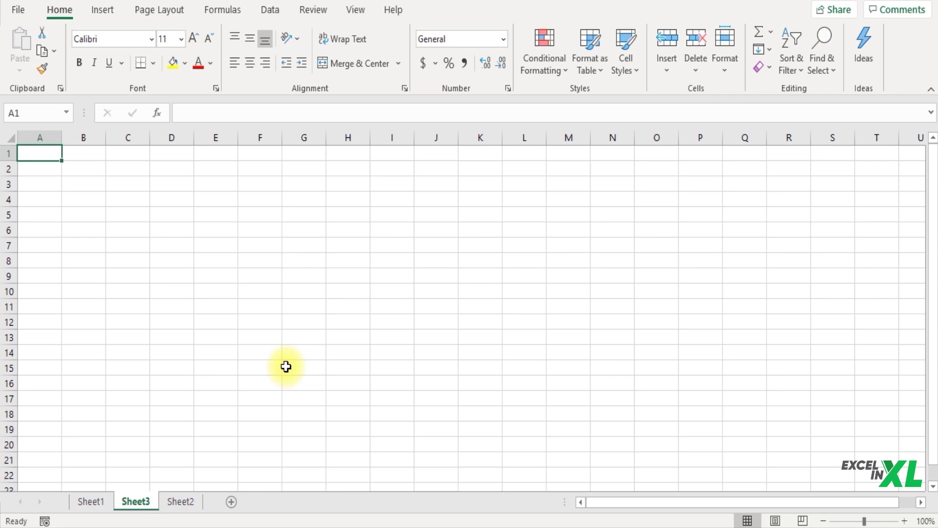
pyautogui.hotkey('shift', 'F11')
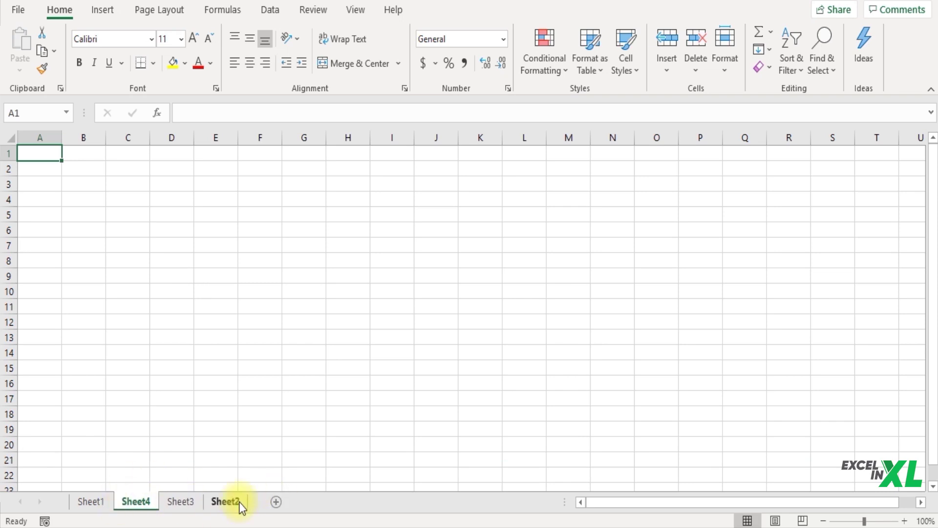
# Step: Drag the Sheet2 tab so it sits directly after Sheet1
pyautogui.moveTo(231, 504); pyautogui.dragTo(115, 499)
# Step: Move Sheet3 before Sheet4 via Move or Copy, ordering the tabs Sheet1 to Sheet4
pyautogui.rightClick(211, 503)
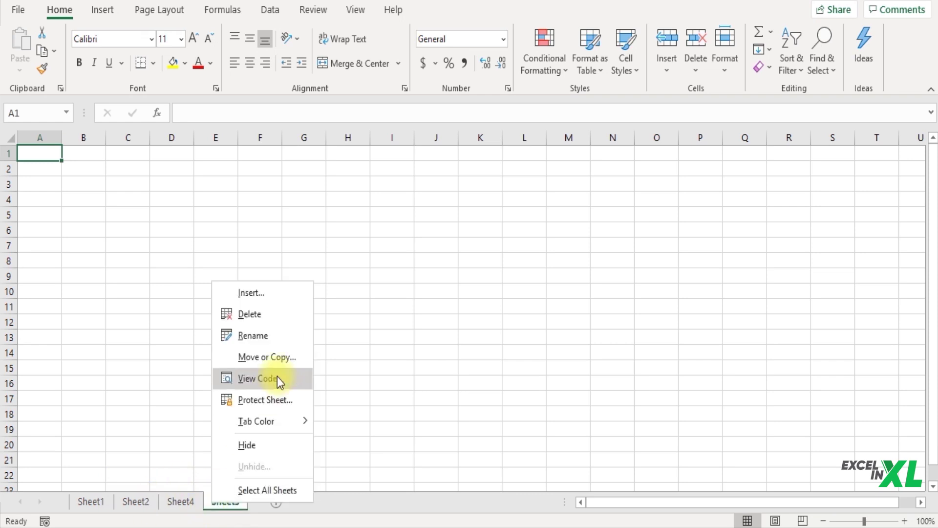
pyautogui.click(282, 360)
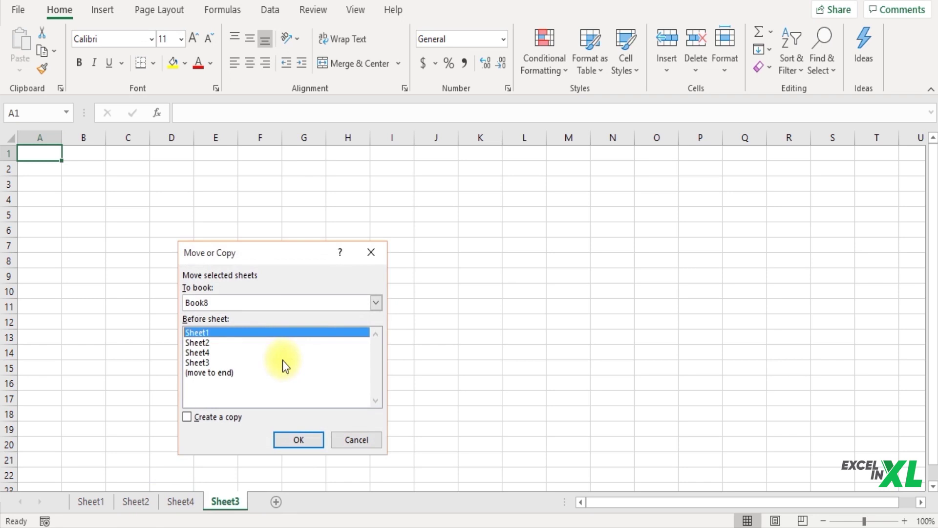
pyautogui.click(217, 352)
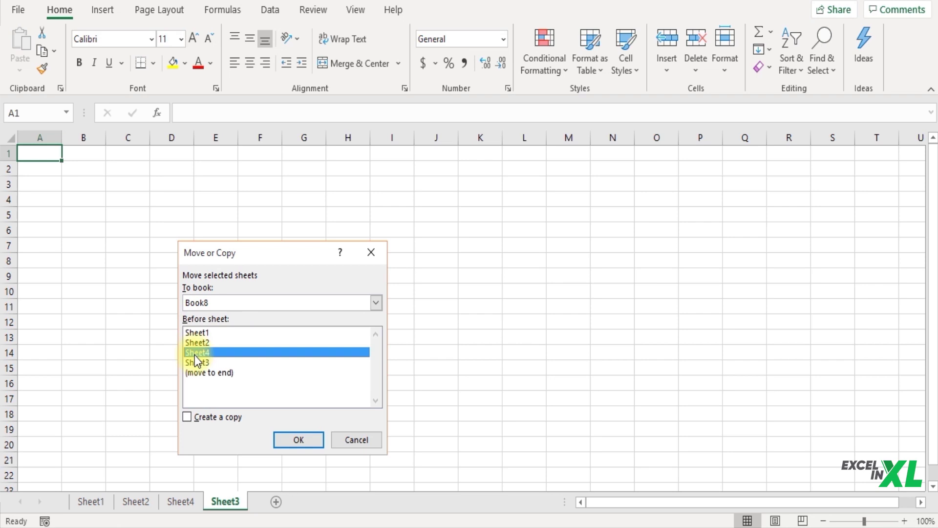
pyautogui.click(299, 439)
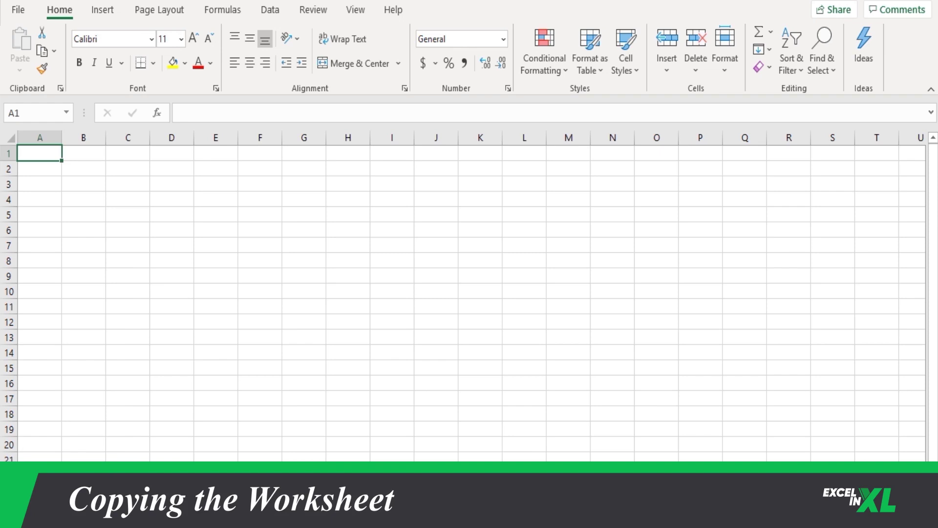
# Step: Ctrl-drag Sheet2 past Sheet4 to create the copy 'Sheet2 (2)' at the end
pyautogui.click(130, 501)
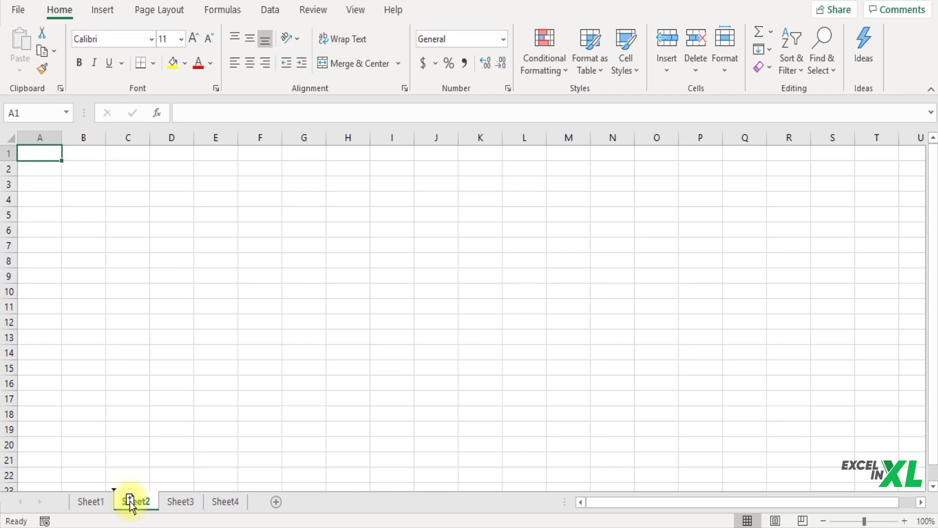
pyautogui.moveTo(130, 500); pyautogui.dragTo(255, 501)
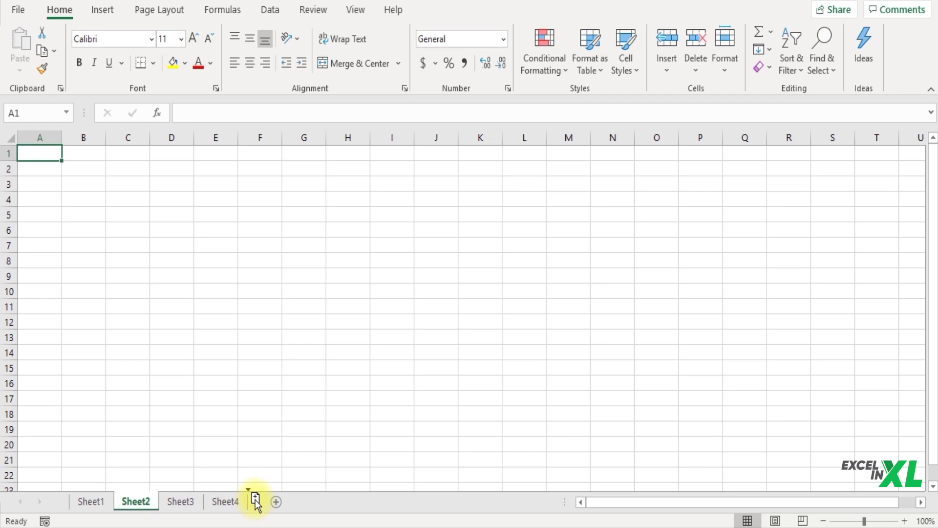
pyautogui.moveTo(254, 499); pyautogui.dragTo(256, 501)
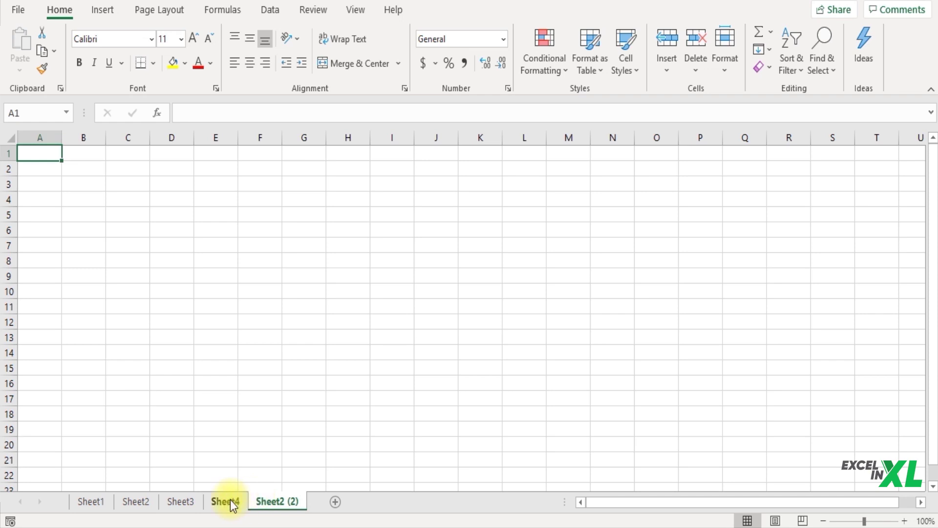
# Step: Copy Sheet1 and its stock table to the end of the workbook as 'Sheet1 (2)'
pyautogui.click(86, 495)
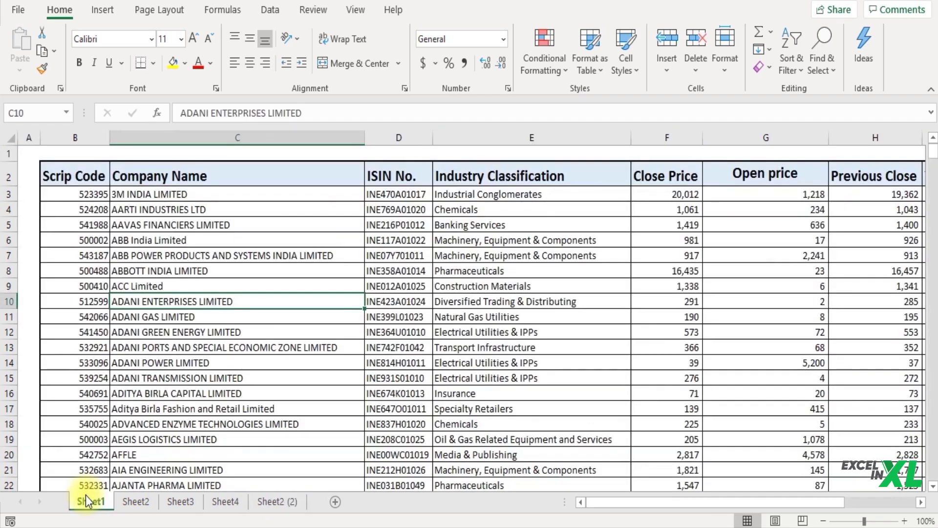
pyautogui.rightClick(86, 494)
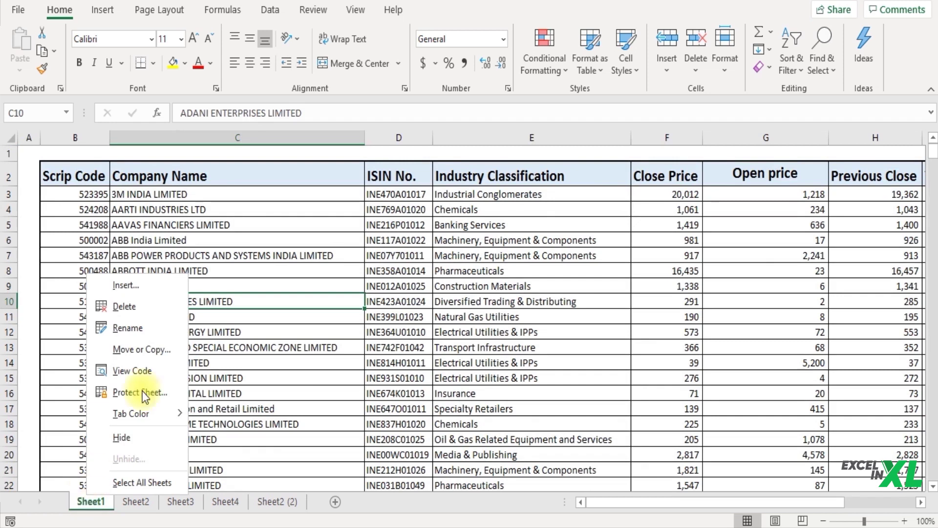
pyautogui.click(167, 349)
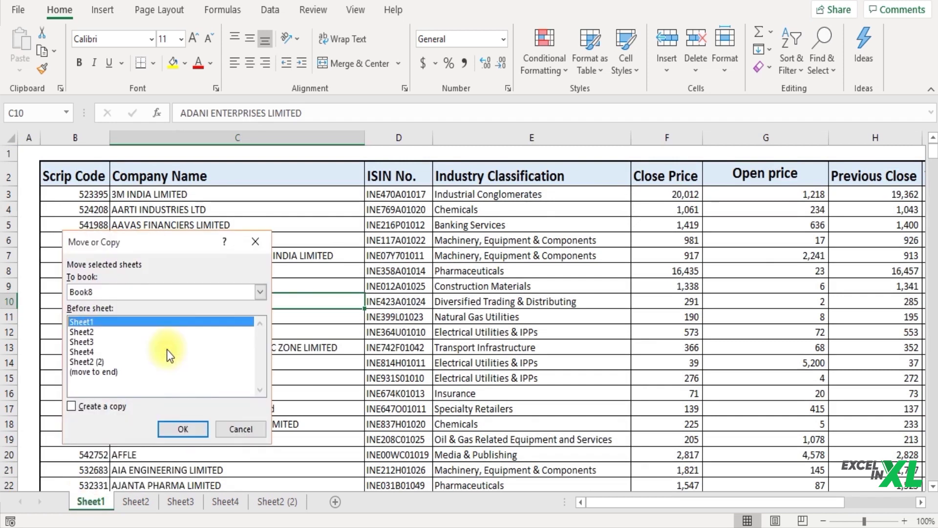
pyautogui.click(73, 407)
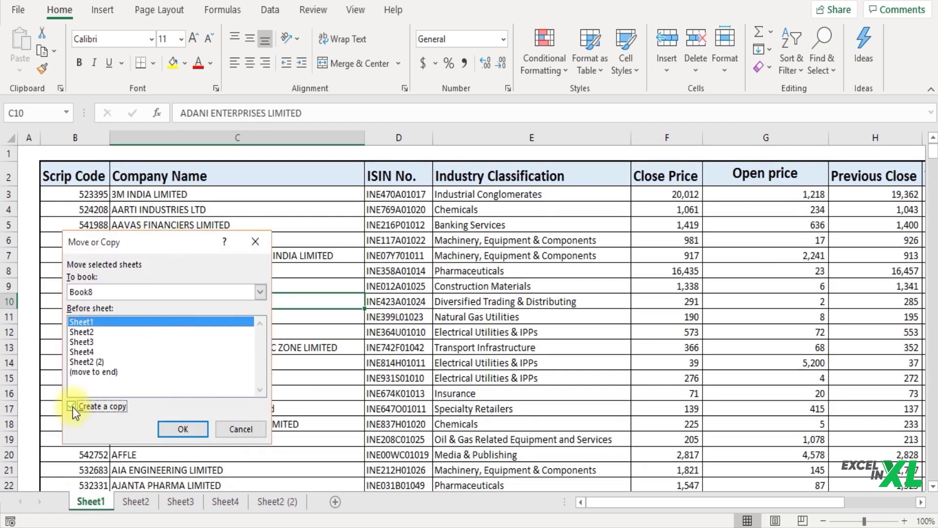
pyautogui.click(120, 372)
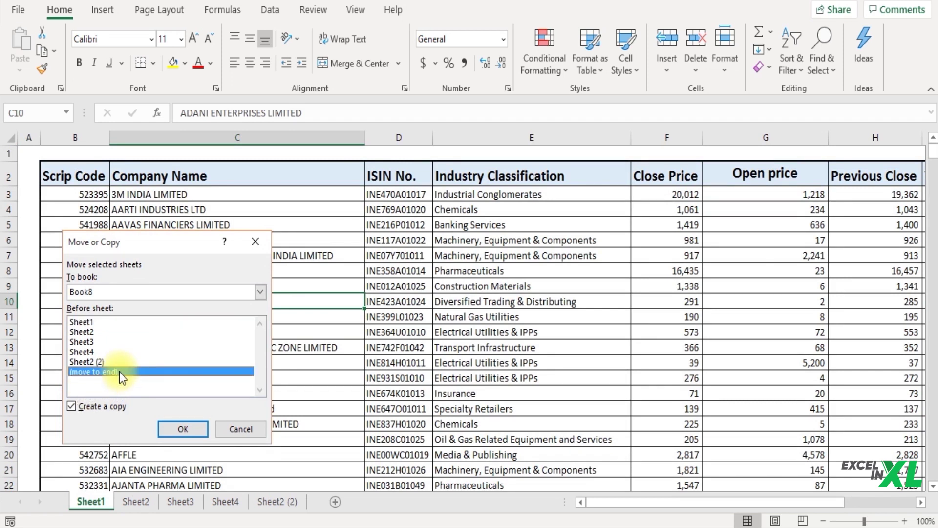
pyautogui.click(183, 428)
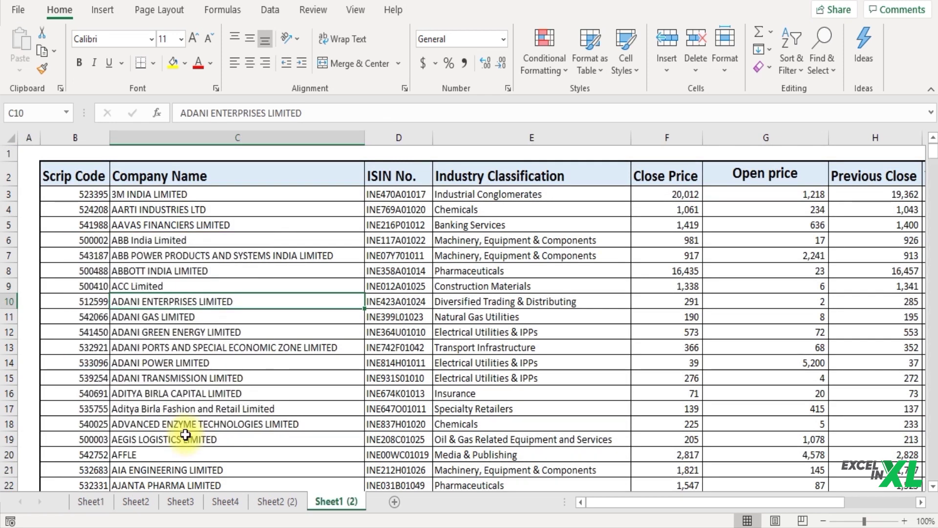
# Step: Check the destination workbooks for Sheet1 (2), keep Book8, and cancel without moving it
pyautogui.rightClick(341, 507)
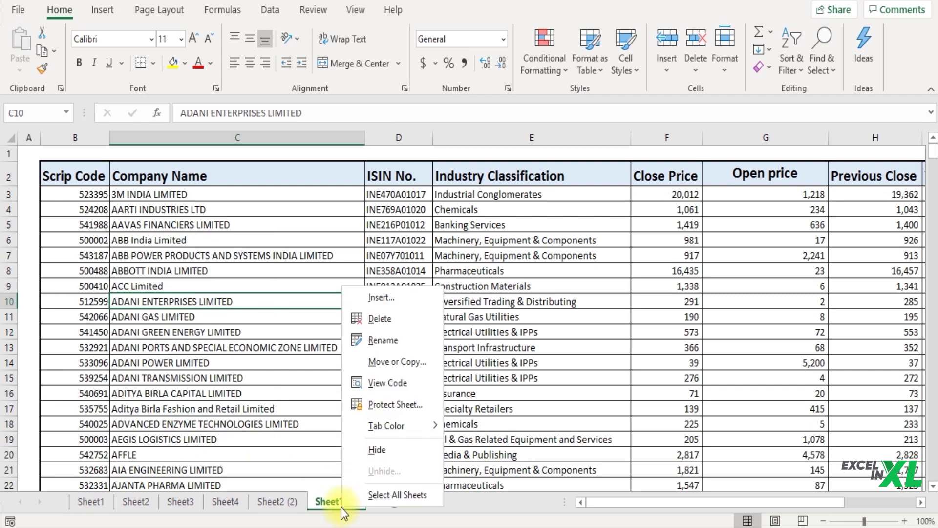
pyautogui.click(414, 354)
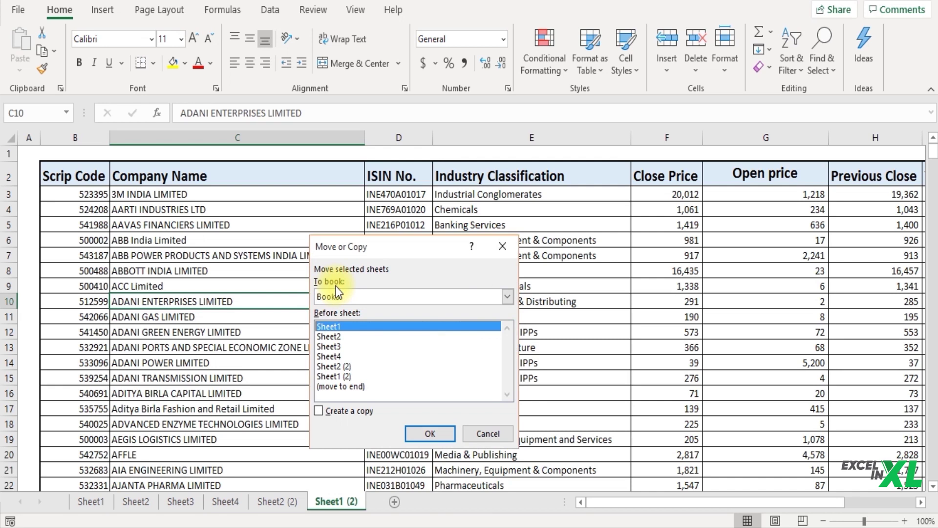
pyautogui.click(507, 296)
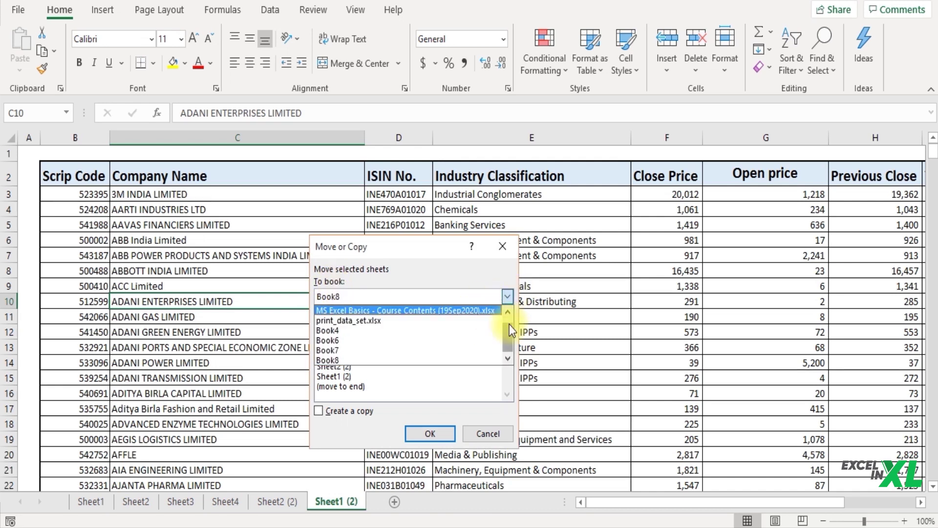
pyautogui.moveTo(509, 325); pyautogui.dragTo(509, 317)
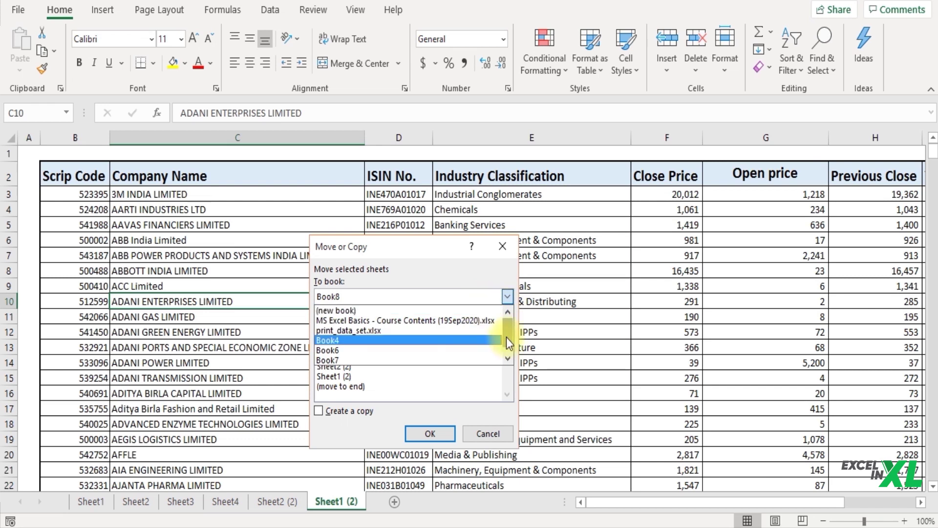
pyautogui.moveTo(506, 337); pyautogui.dragTo(506, 353)
pyautogui.click(483, 361)
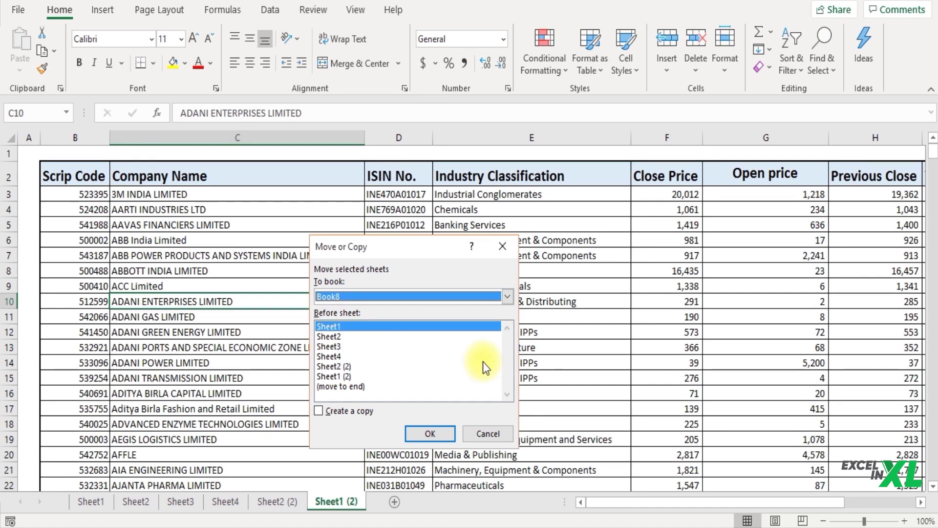
pyautogui.click(481, 430)
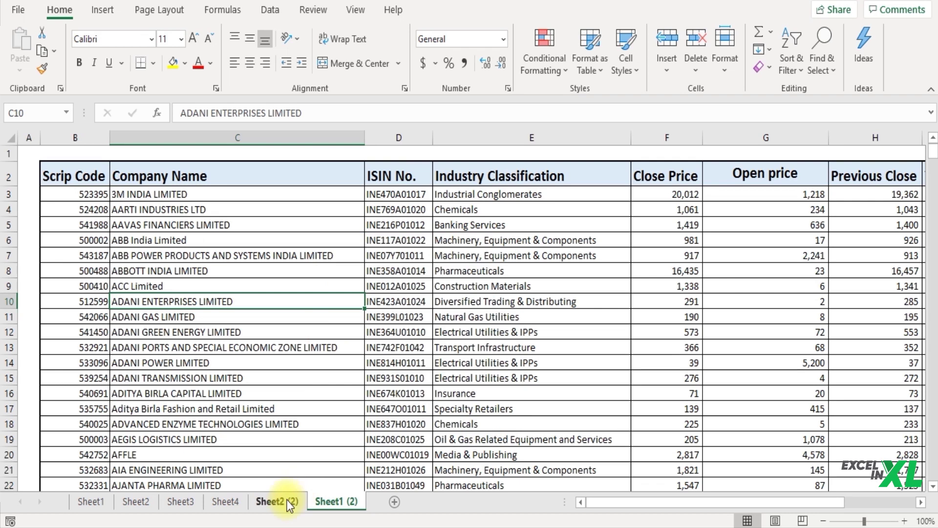
# Step: Copy the grouped Sheet4, Sheet2 (2) and Sheet1 (2) to the front of the workbook
pyautogui.keyDown('shift'); pyautogui.click(233, 498); pyautogui.keyUp('shift')
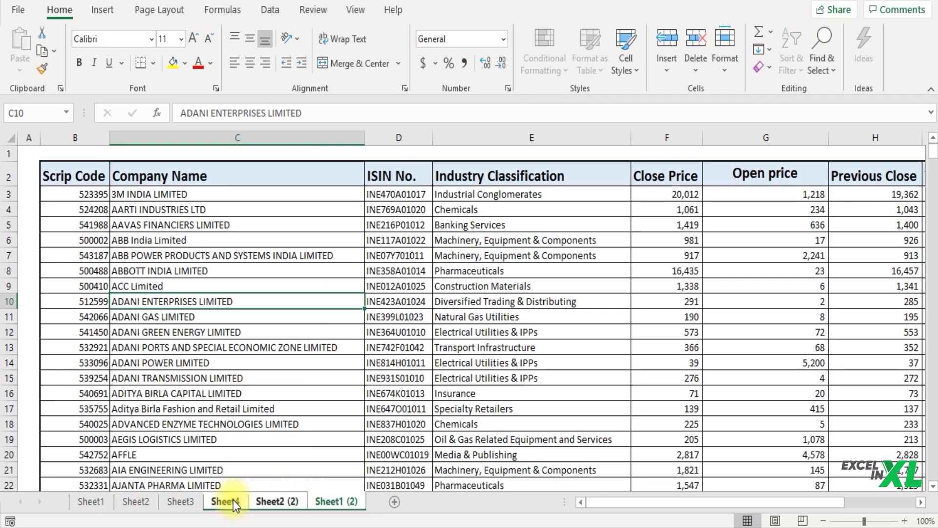
pyautogui.rightClick(319, 502)
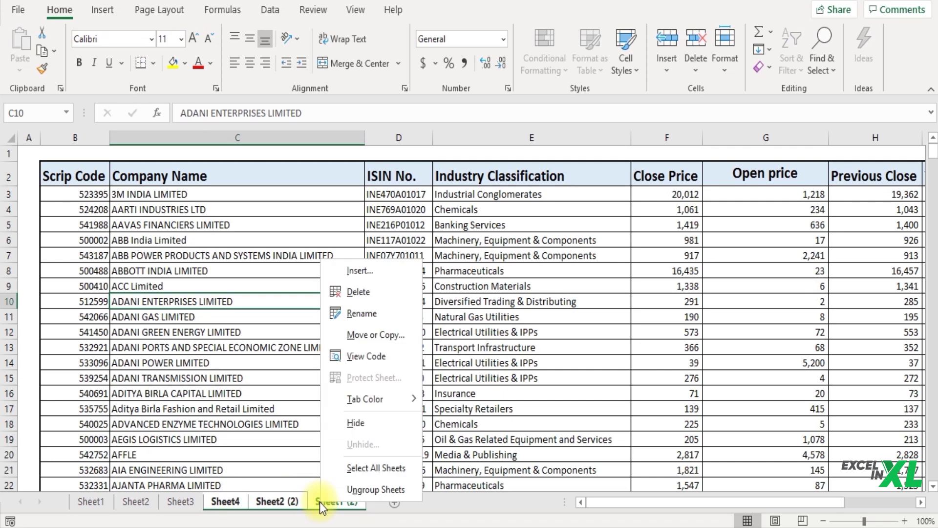
pyautogui.click(391, 332)
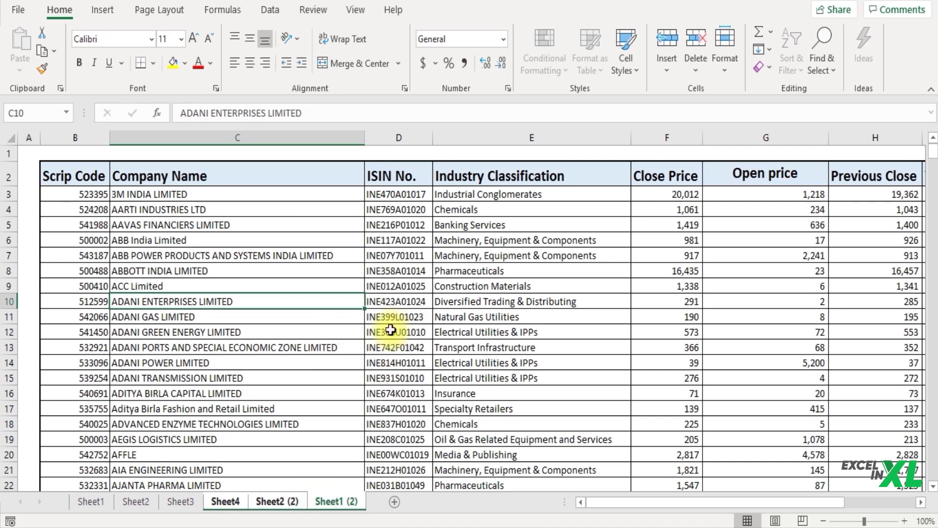
pyautogui.click(299, 384)
pyautogui.click(413, 409)
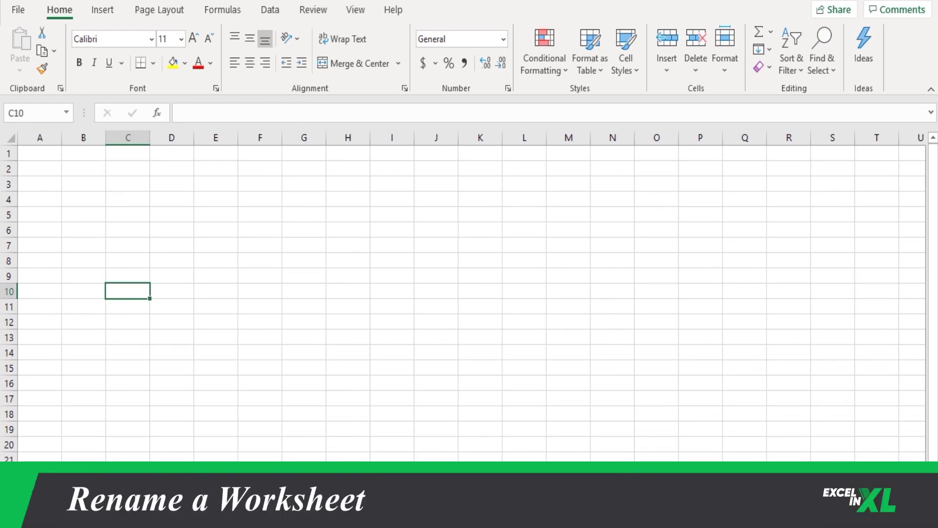
# Step: Rename the Sheet2 (2) tab to 'Data'
pyautogui.doubleClick(450, 500)
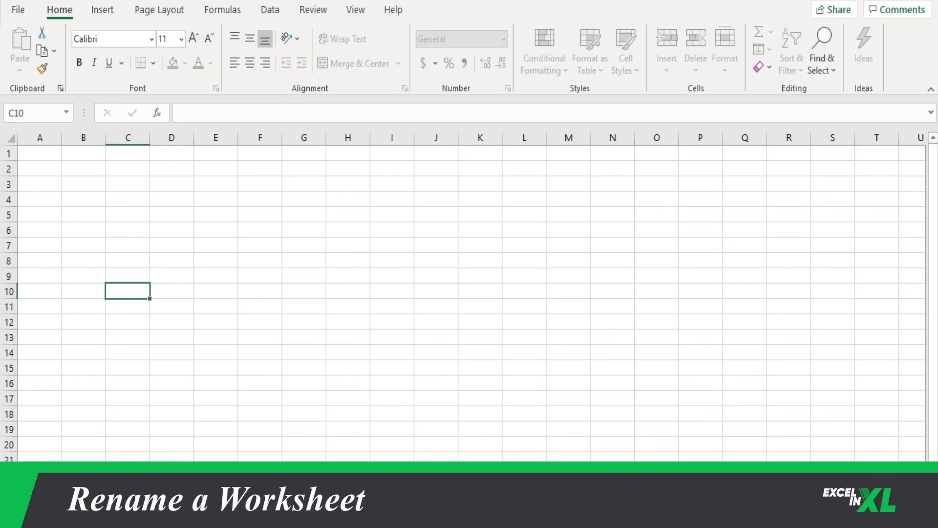
pyautogui.write('Sheet1 (2)')
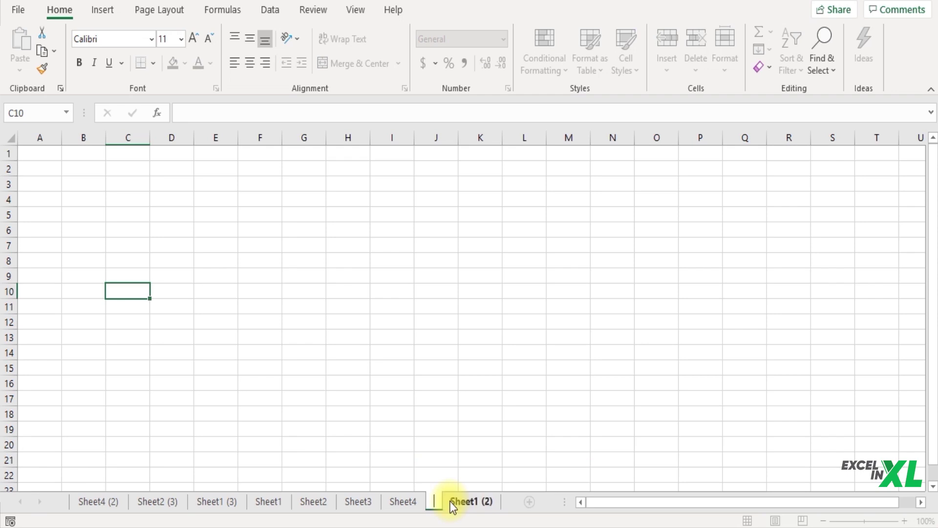
pyautogui.write('Data')
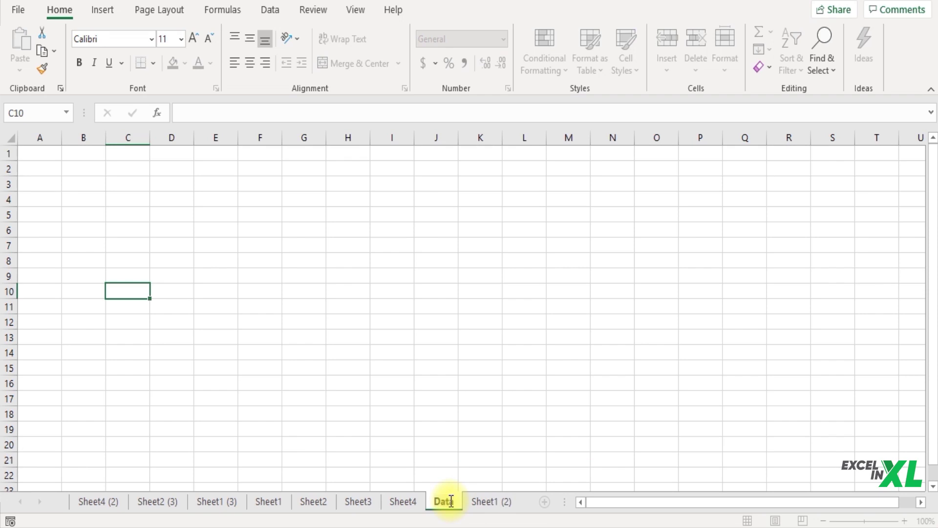
pyautogui.press('Return')
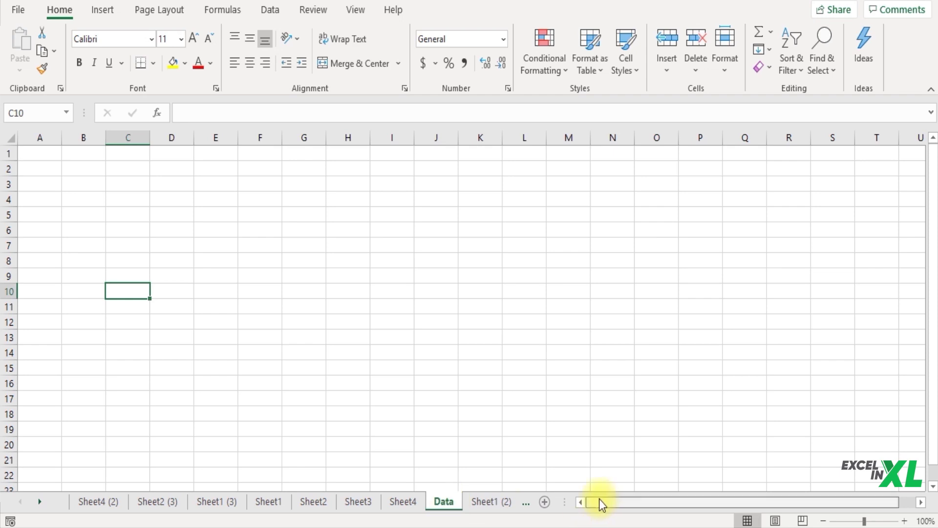
# Step: Rename the first sheet, Sheet4 (2), to 'Stock_Data' from its tab's context menu
pyautogui.rightClick(104, 506)
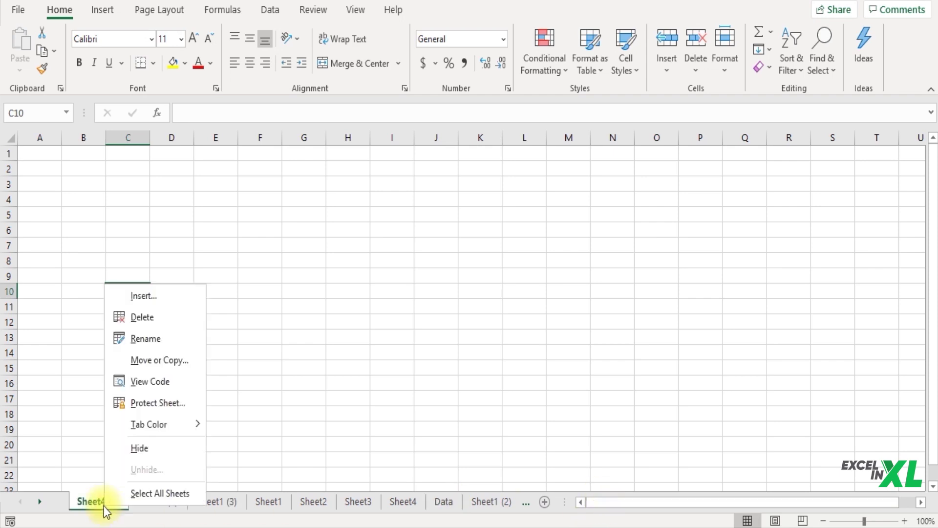
pyautogui.click(183, 337)
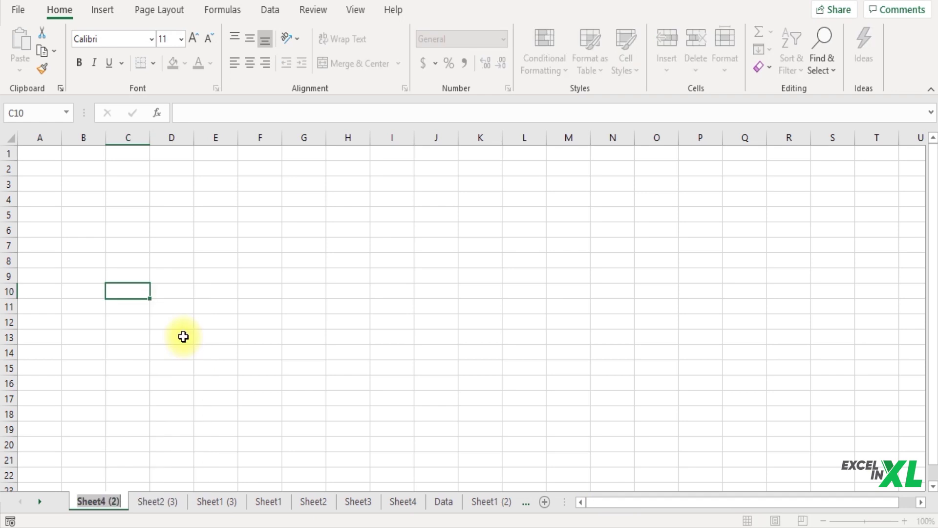
pyautogui.write('Stock')
pyautogui.write('_')
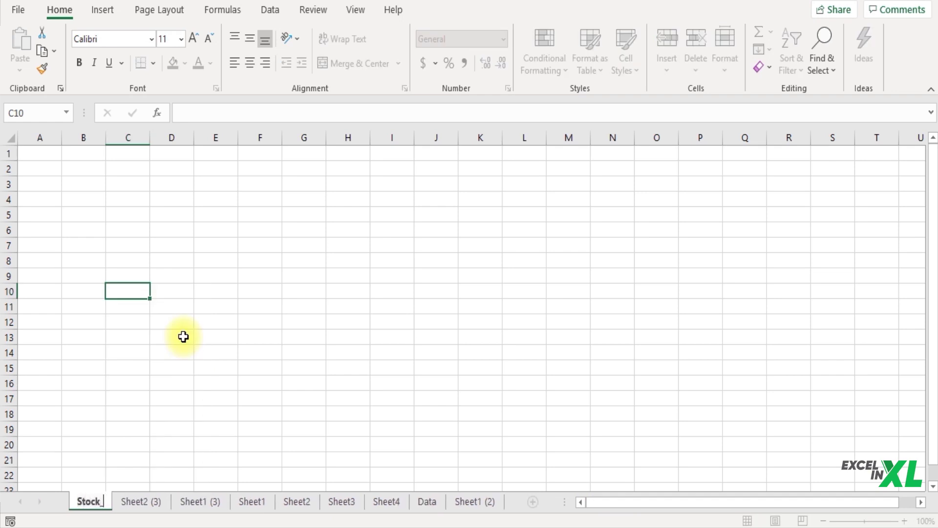
pyautogui.write('Dat')
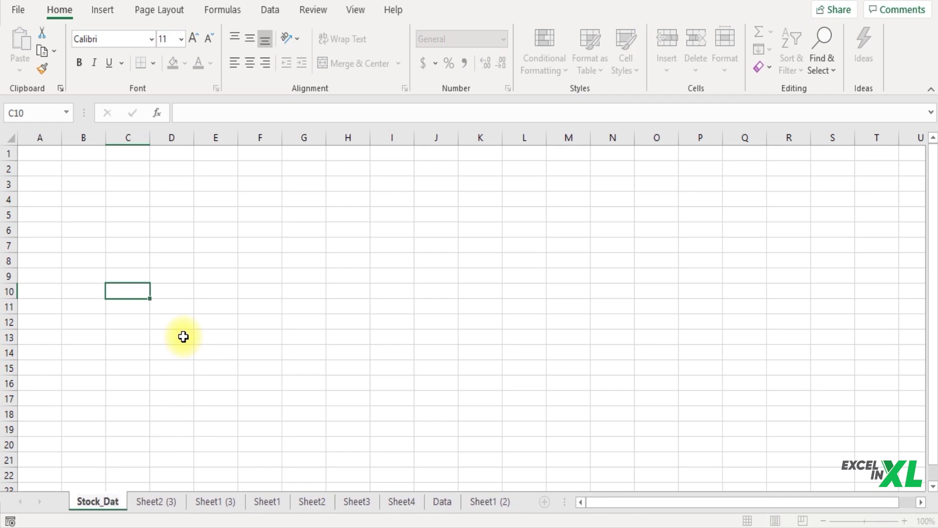
pyautogui.write('a')
# Step: Rename Sheet2 (3) to 'Dataset' with the Alt+H, O, R shortcut
pyautogui.click(162, 500)
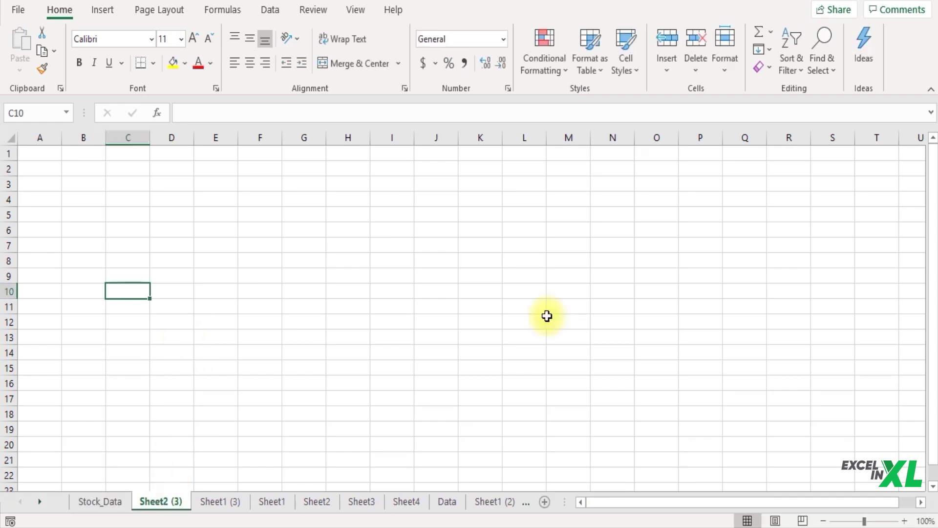
pyautogui.click(548, 317)
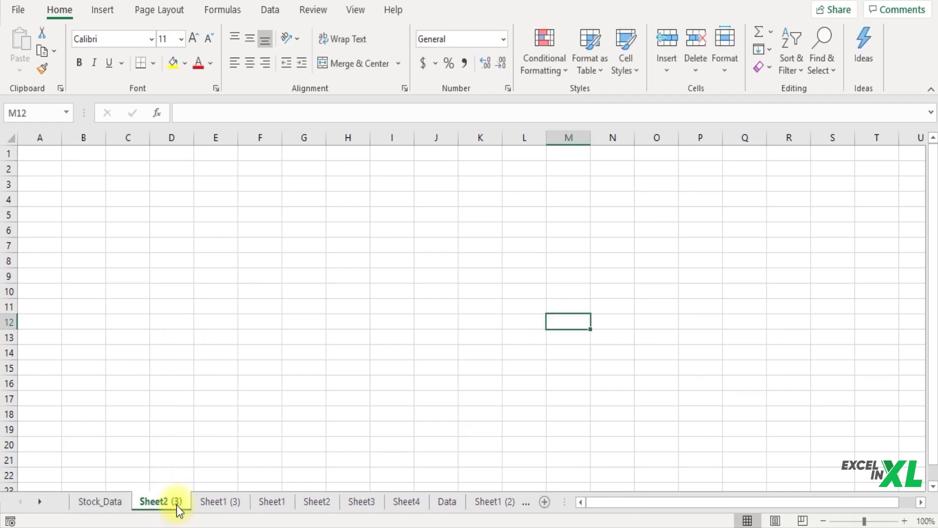
pyautogui.press('alt')
pyautogui.press('h')
pyautogui.press('o')
pyautogui.press('r')
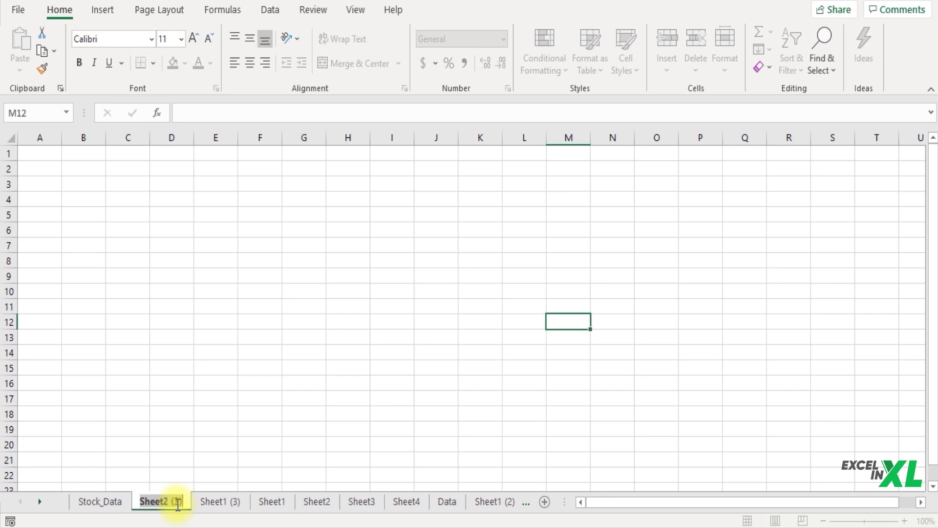
pyautogui.write('Dataset')
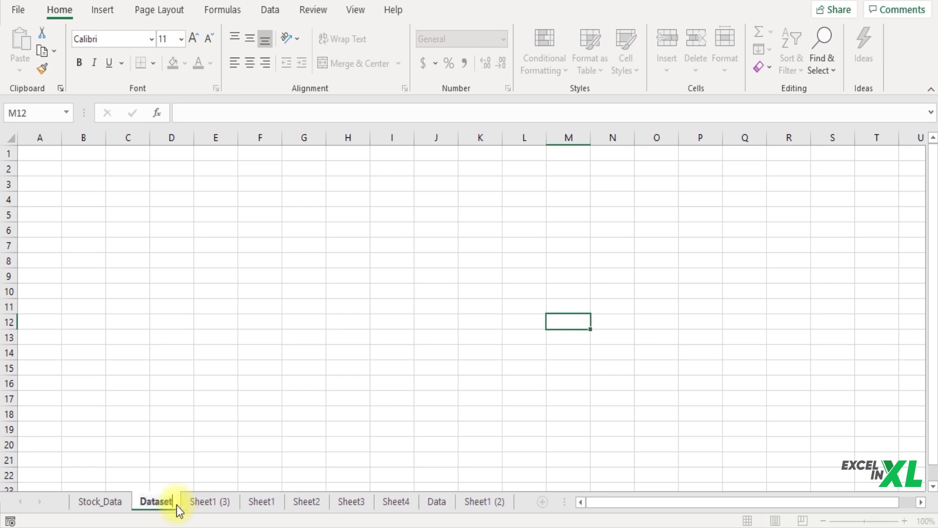
pyautogui.click(218, 476)
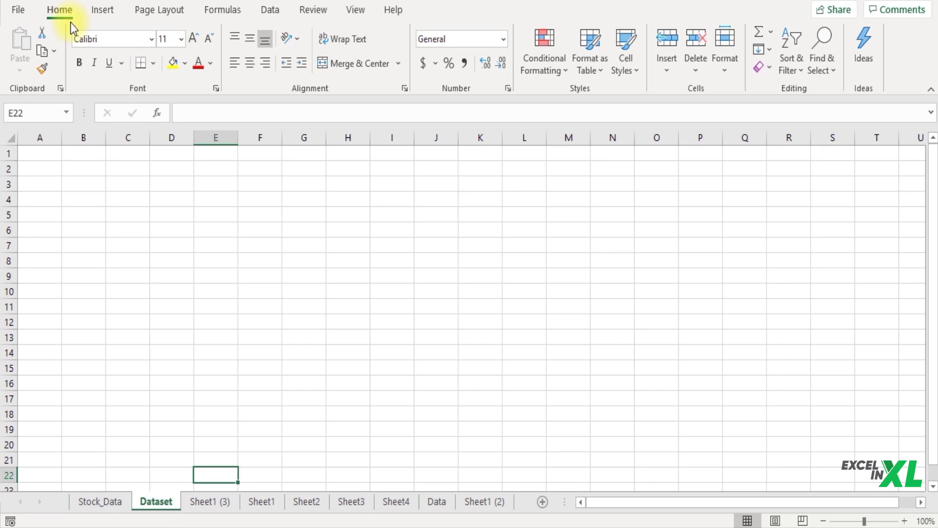
# Step: Delete the Dataset sheet from the Home ribbon's Delete menu, then delete the Data sheet from its tab menu
pyautogui.click(693, 74)
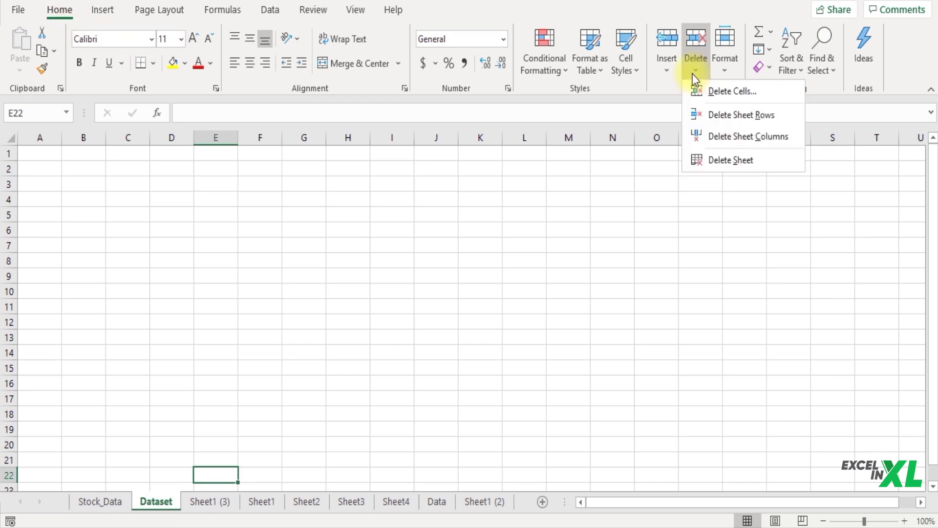
pyautogui.click(711, 155)
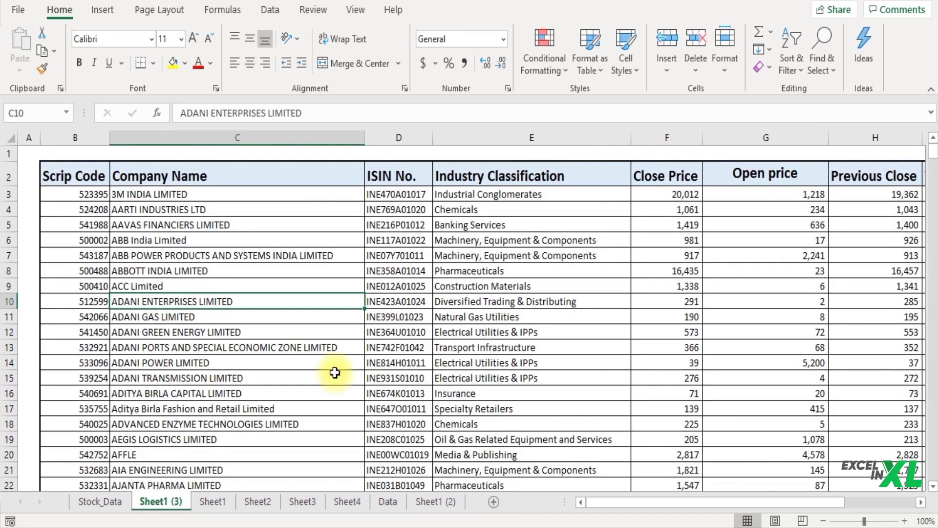
pyautogui.click(255, 500)
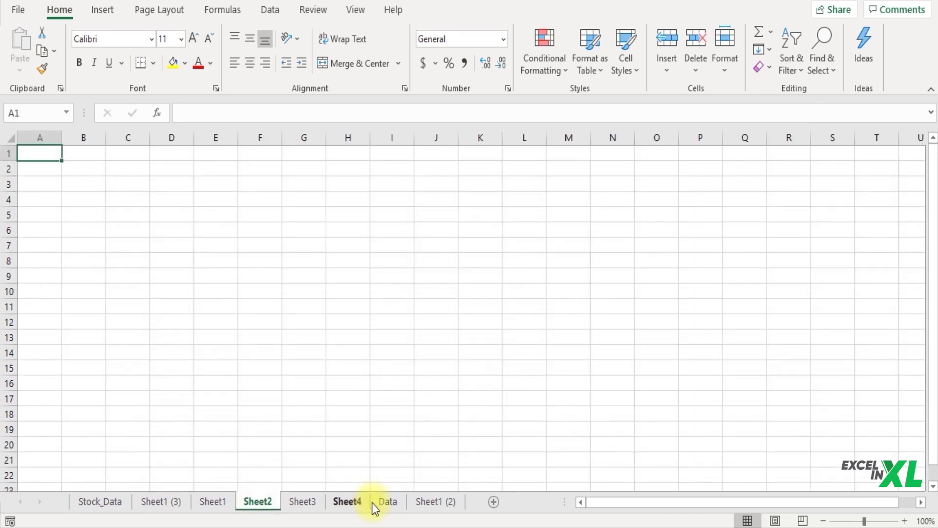
pyautogui.click(389, 503)
pyautogui.rightClick(388, 502)
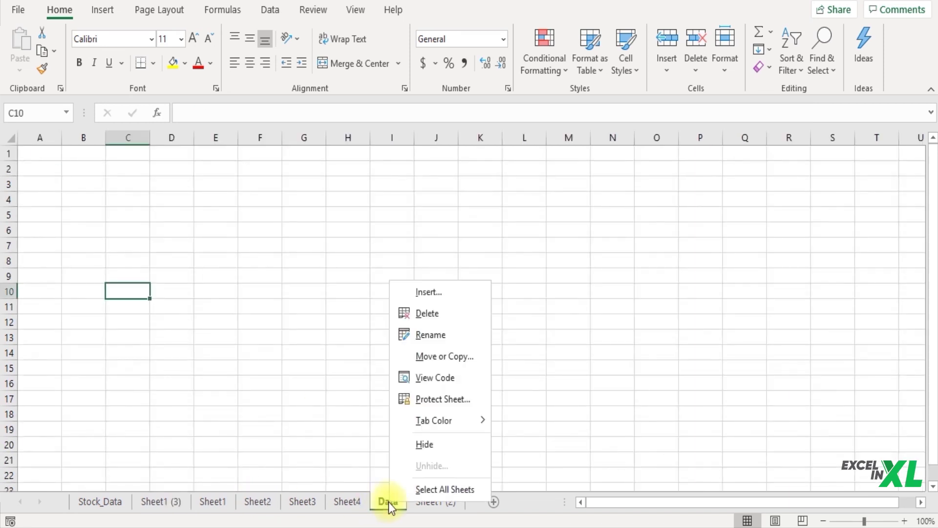
pyautogui.click(474, 314)
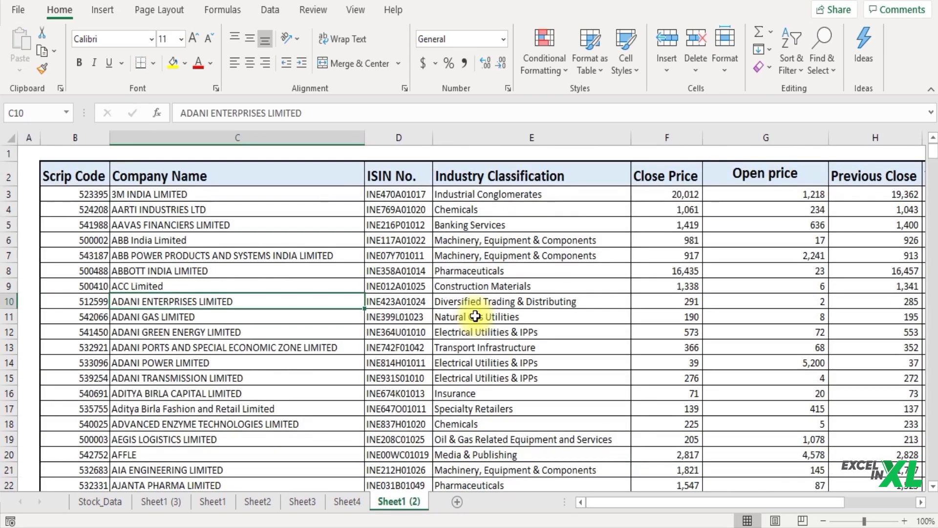